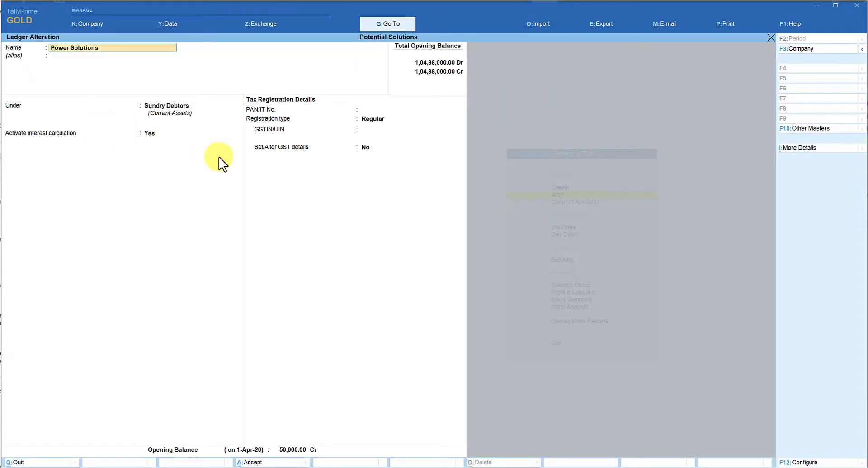
# Open Power Solutions' Interest Parameters and set the 12% rate's applicability to Past Due Date
pyautogui.click(150, 133)
pyautogui.press('Return')
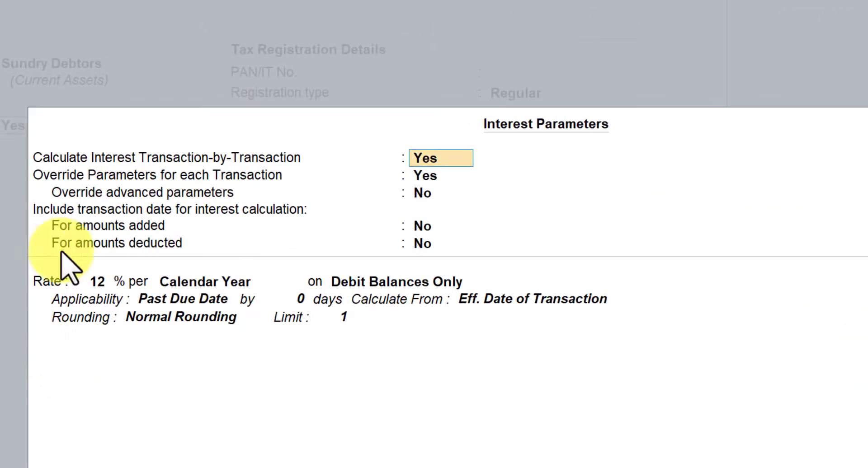
pyautogui.press('Return')
pyautogui.press('Return')
pyautogui.press('Return')
pyautogui.press('Return')
pyautogui.press('Return')
pyautogui.press('Return')
pyautogui.press('Return')
pyautogui.press('Return')
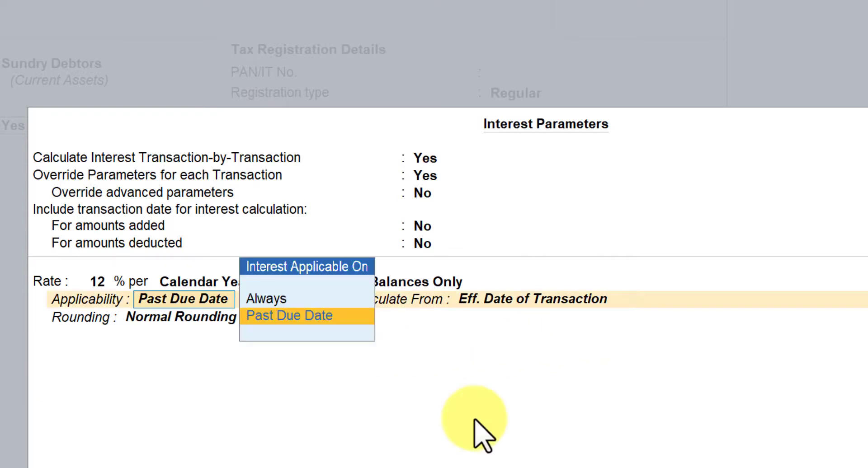
pyautogui.press('Up')
pyautogui.press('Return')
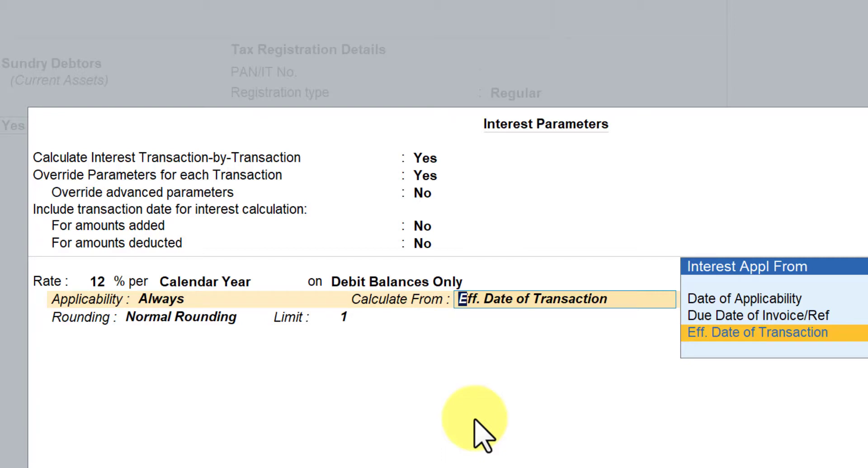
pyautogui.press('BackSpace')
pyautogui.press('Down')
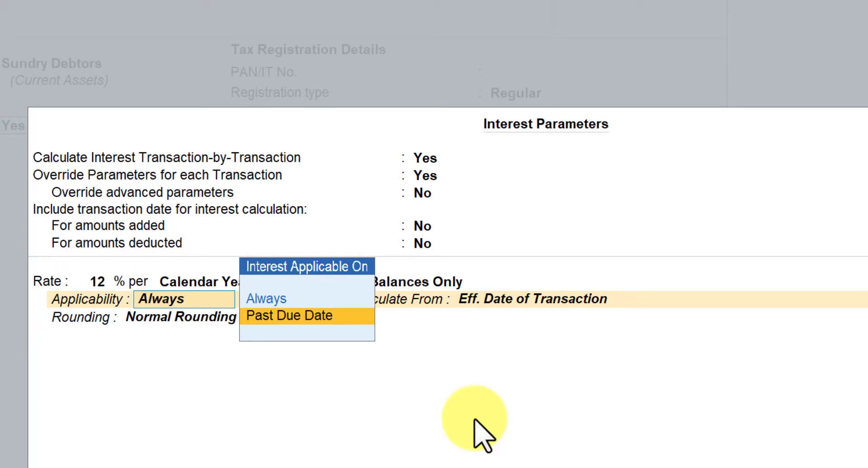
pyautogui.press('Return')
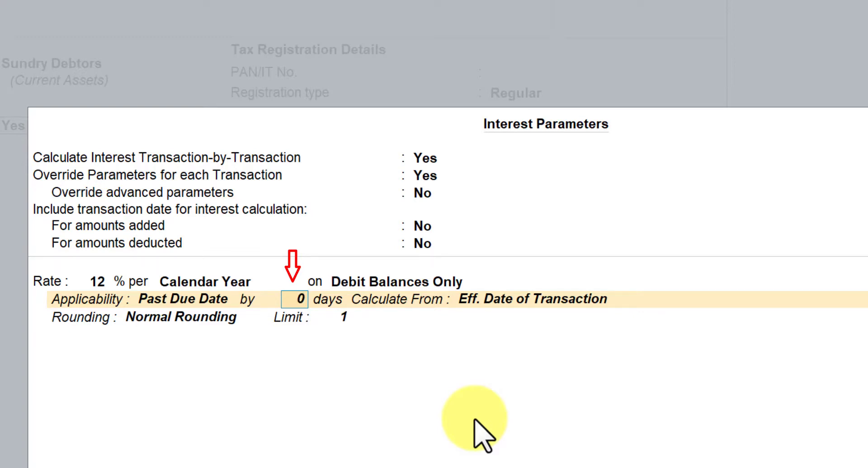
# Enter 5 days past due, calculate from Date of Applicability, keep Normal Rounding limit 1, and save
pyautogui.write('5')
pyautogui.press('Return')
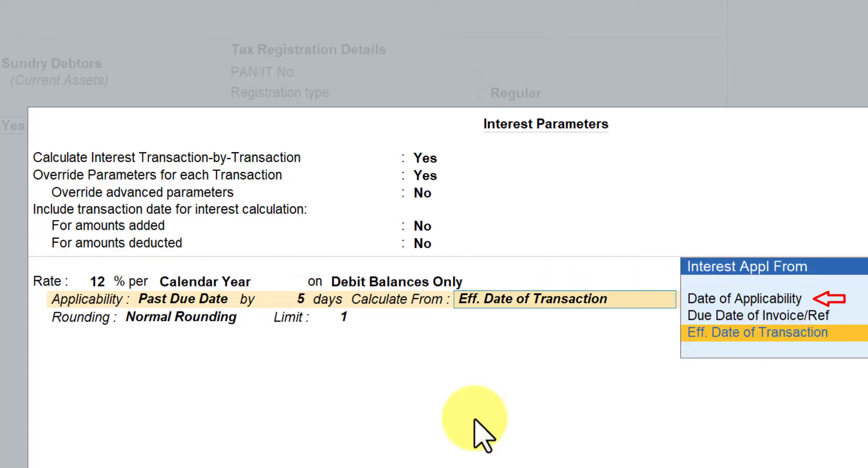
pyautogui.press('Up')
pyautogui.press('Up')
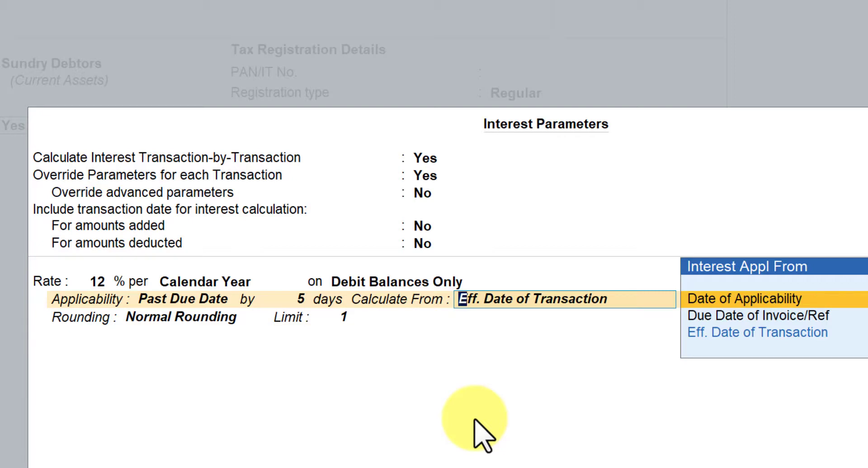
pyautogui.press('Return')
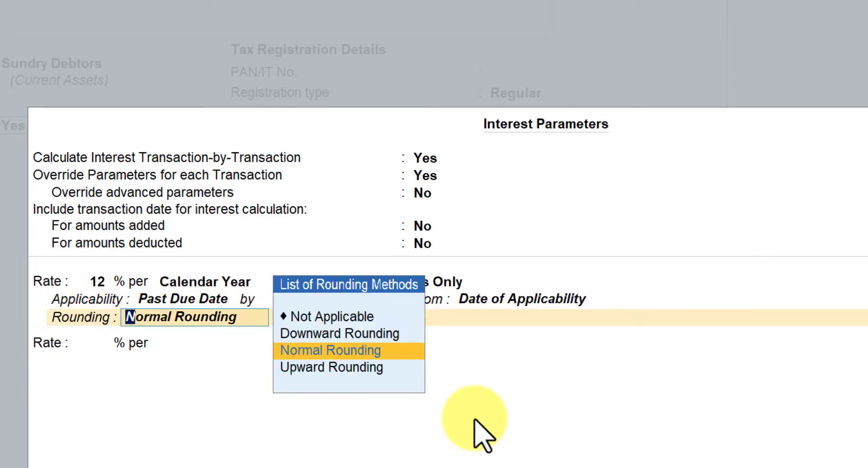
pyautogui.press('Return')
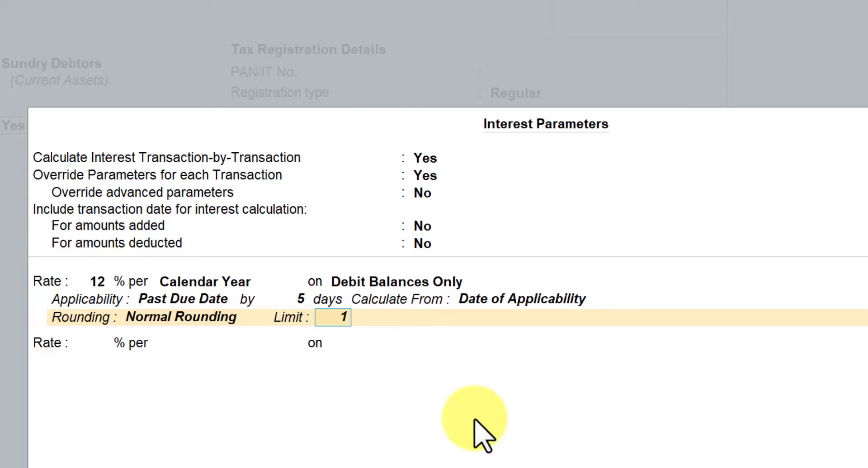
pyautogui.press('Return')
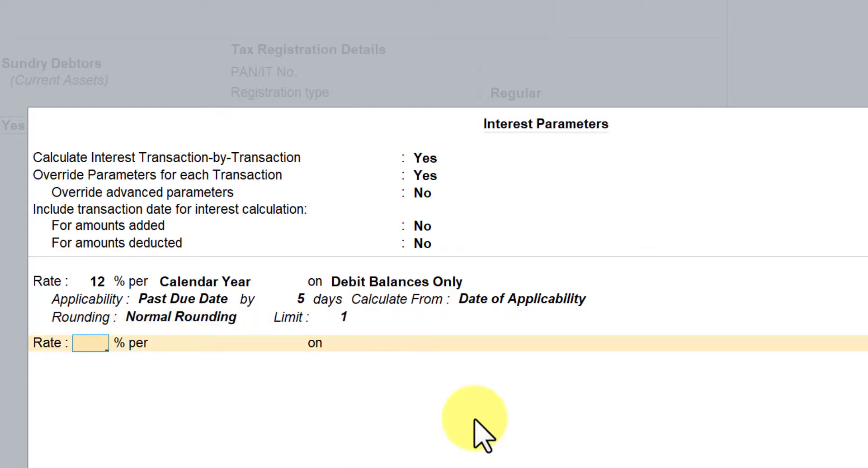
pyautogui.hotkey('ctrl', 'a')
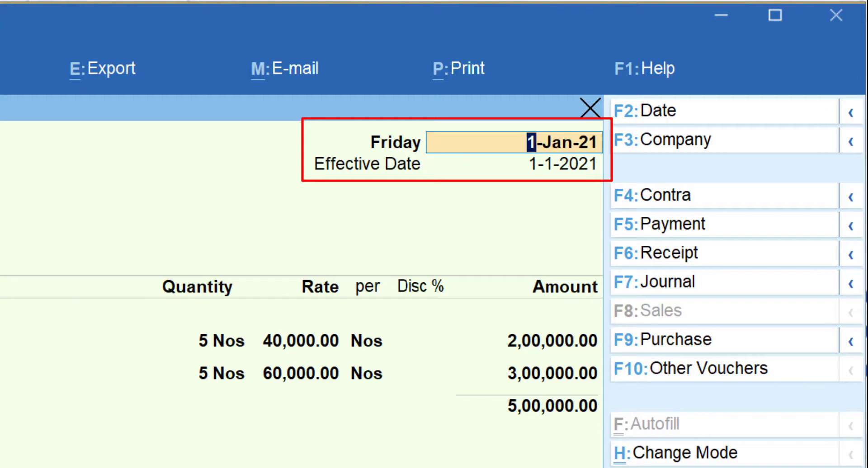
# Accept the 1-Jan-21 voucher date to reach the Bill-wise Details
pyautogui.press('Return')
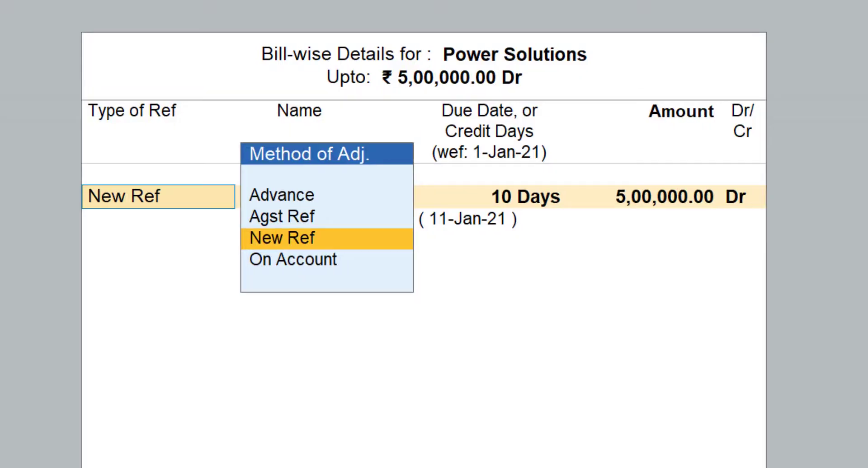
# Keep New Ref as the reference type for the 5,00,000.00 bill
pyautogui.press('Return')
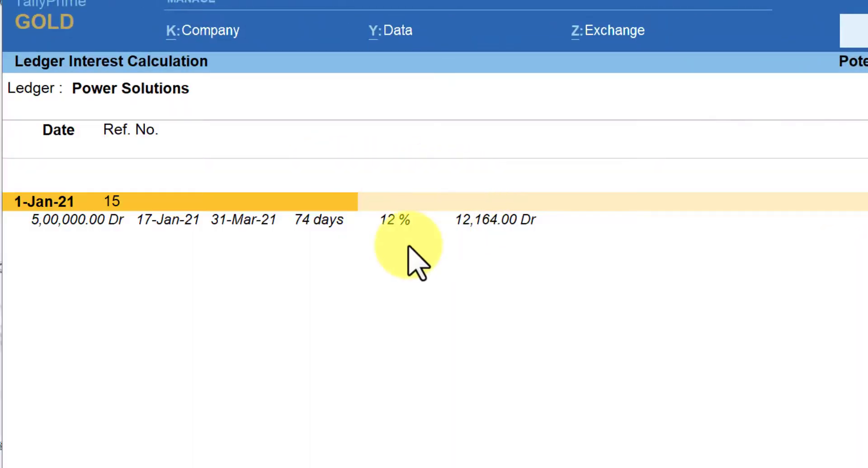
# Return to Power Solutions' Interest Parameters with per-transaction overrides set to No
pyautogui.moveTo(46, 222)
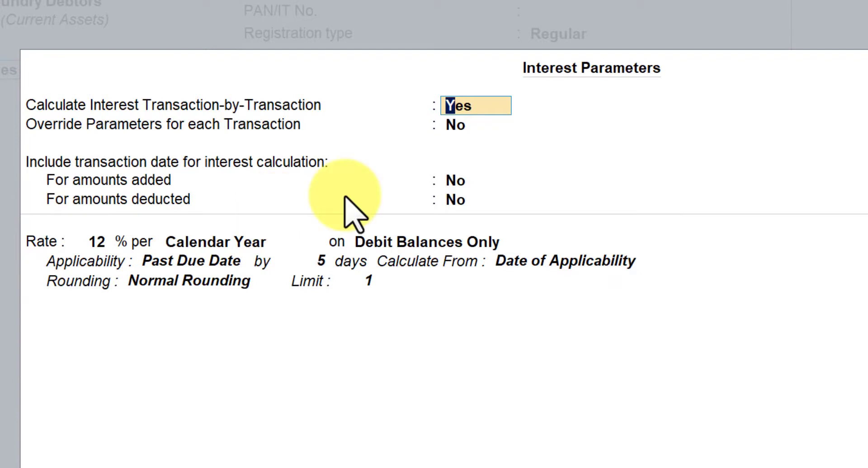
# Keep Normal Rounding and the limit for the 12% rate, starting a new rate line
pyautogui.click(330, 287)
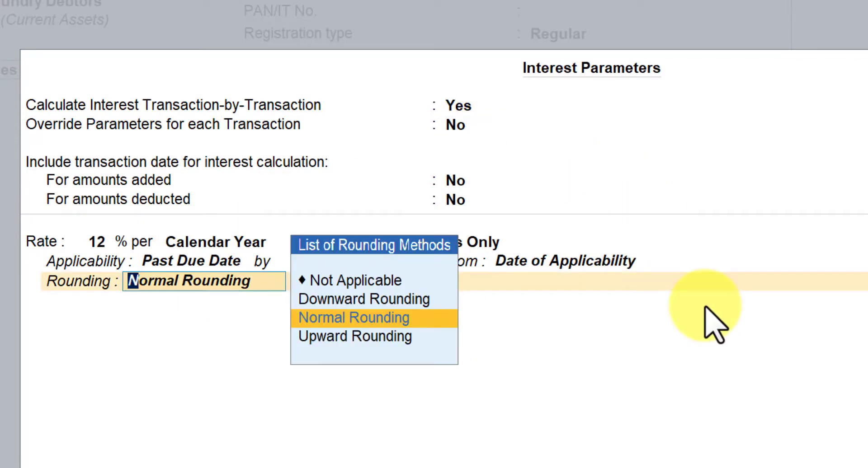
pyautogui.press('Return')
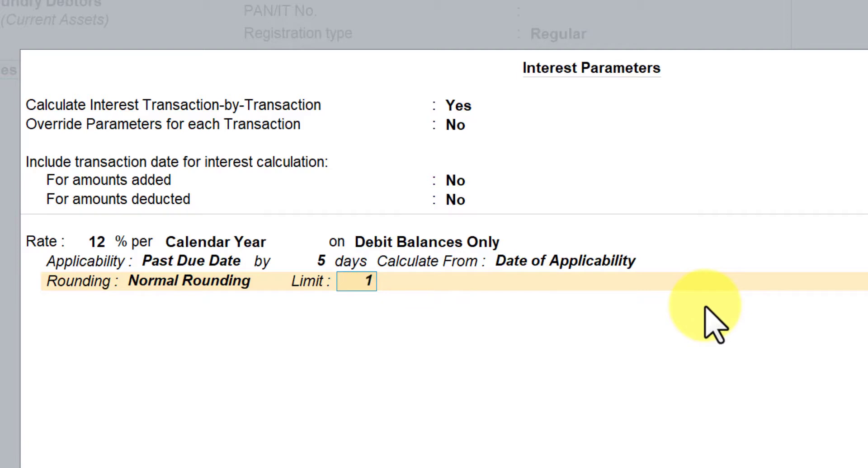
pyautogui.press('Return')
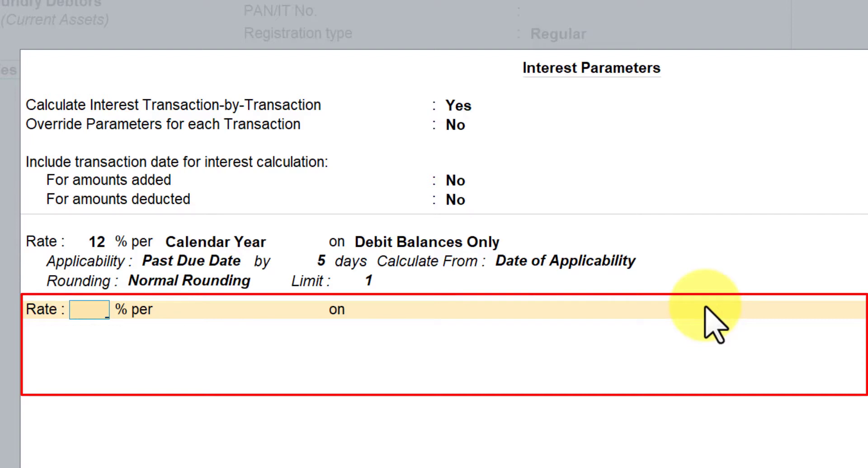
# Enter a 2% rate per Calendar Year on Debit Balances Only, applicable Past Due Date
pyautogui.write('2')
pyautogui.press('Return')
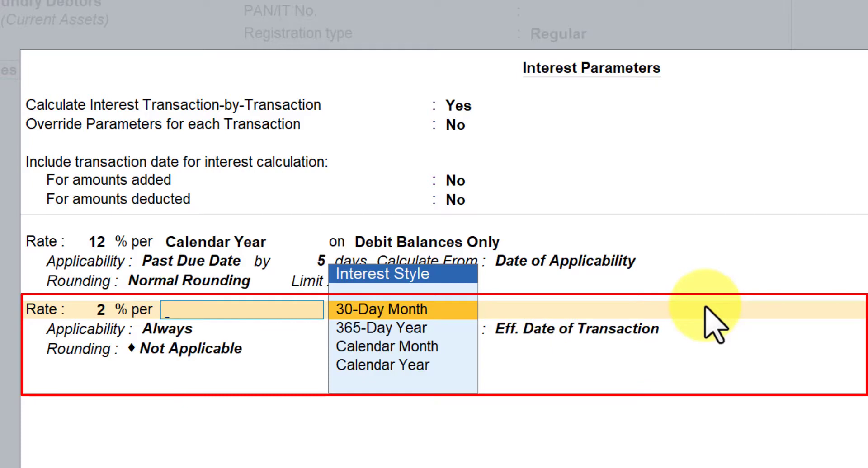
pyautogui.press('Down')
pyautogui.press('Down')
pyautogui.press('Down')
pyautogui.press('Return')
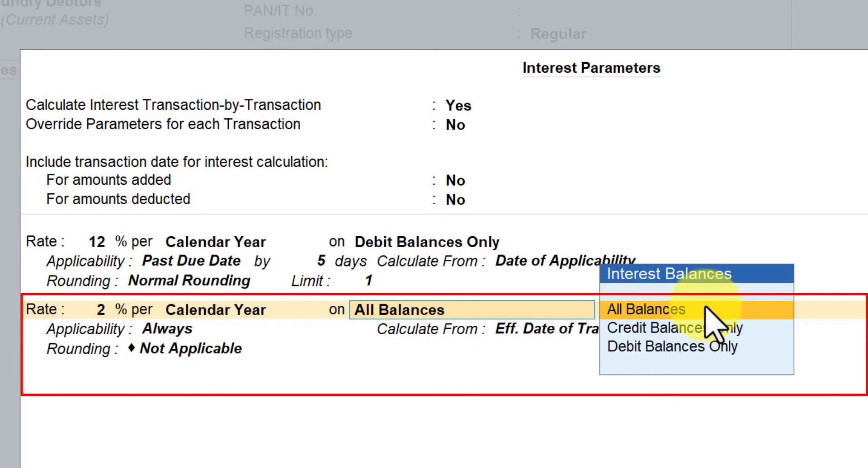
pyautogui.press('Down')
pyautogui.press('Down')
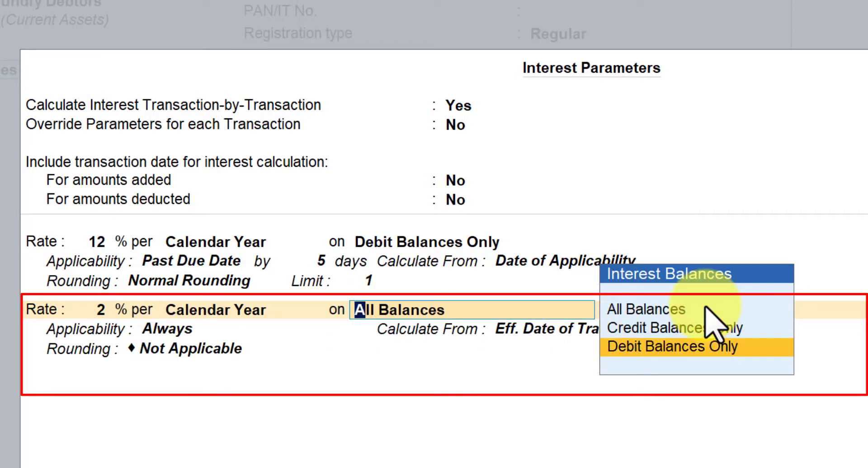
pyautogui.press('Return')
pyautogui.press('Down')
pyautogui.press('Return')
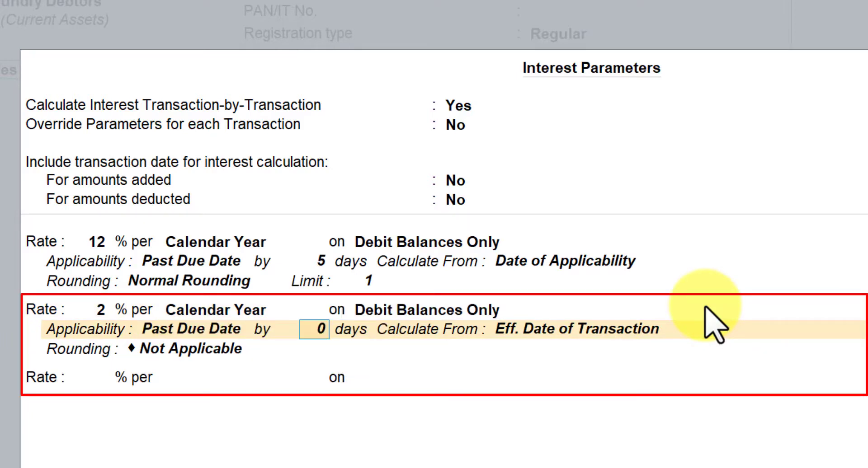
# Give the 2% slab 30 days, Date of Applicability as start, Normal Rounding with limit 1
pyautogui.write('30')
pyautogui.press('Return')
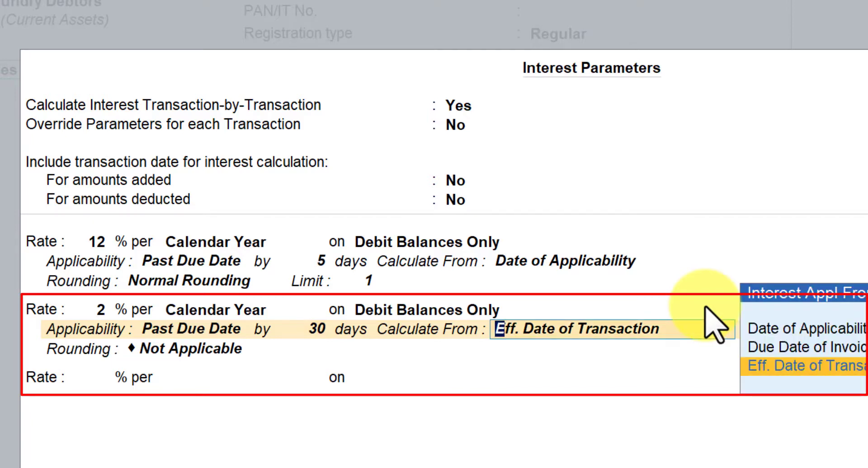
pyautogui.press('Up')
pyautogui.press('Up')
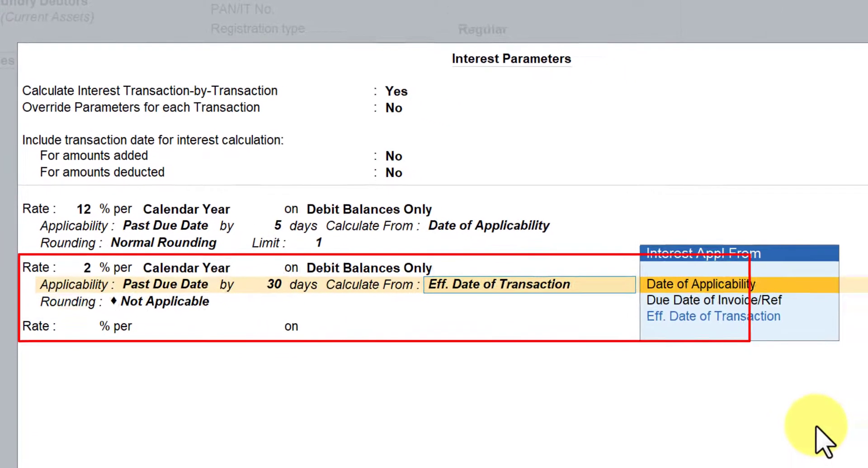
pyautogui.press('Return')
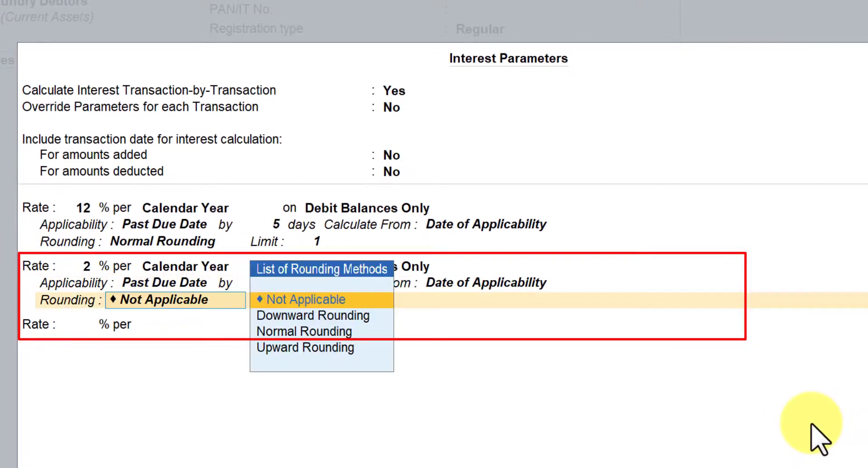
pyautogui.press('Down')
pyautogui.press('Down')
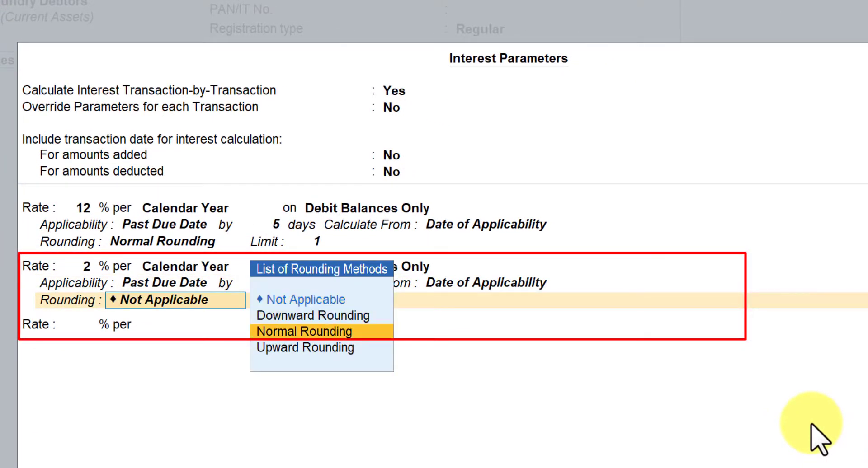
pyautogui.press('Return')
pyautogui.write('1')
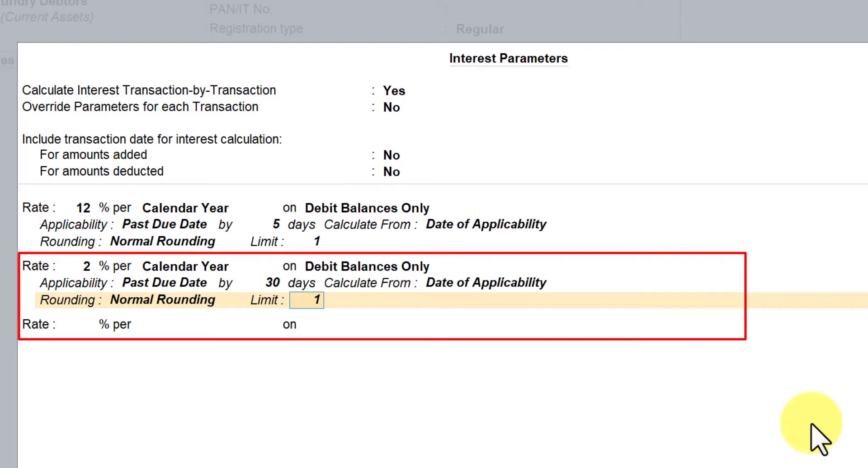
pyautogui.press('Return')
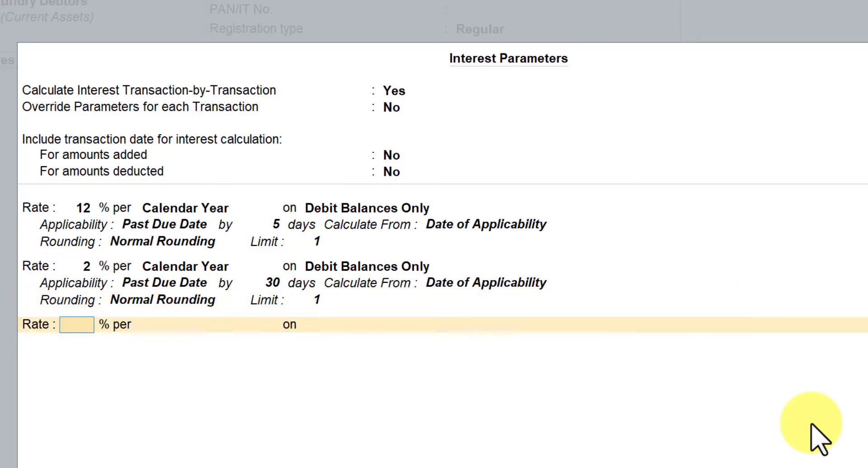